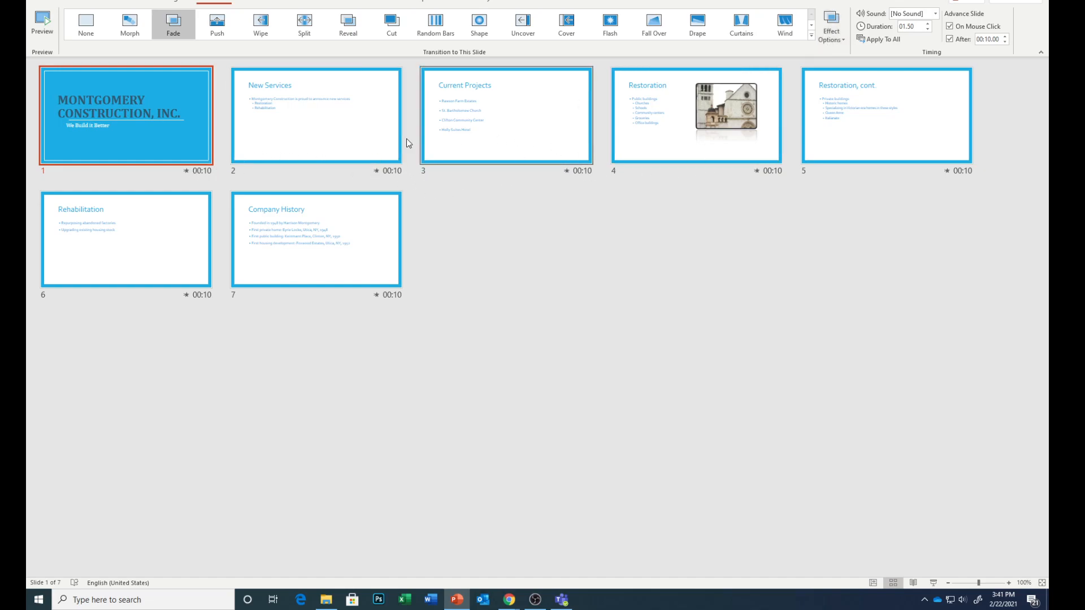
# Look through the slides in the sorter, and return to Normal view with the title slide selected.
pyautogui.click(366, 136)
pyautogui.click(487, 138)
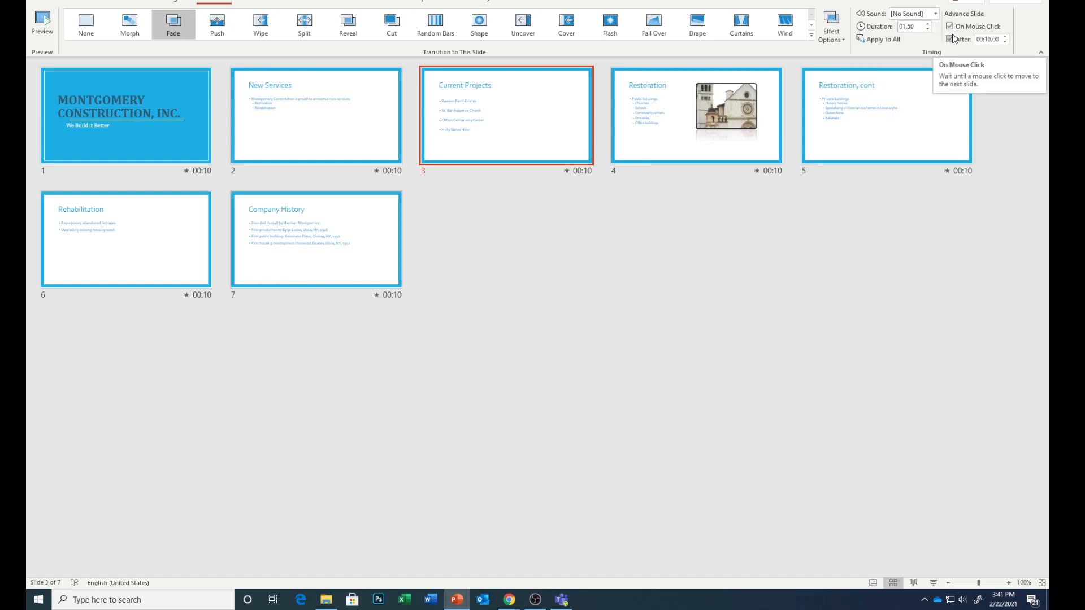
pyautogui.click(927, 119)
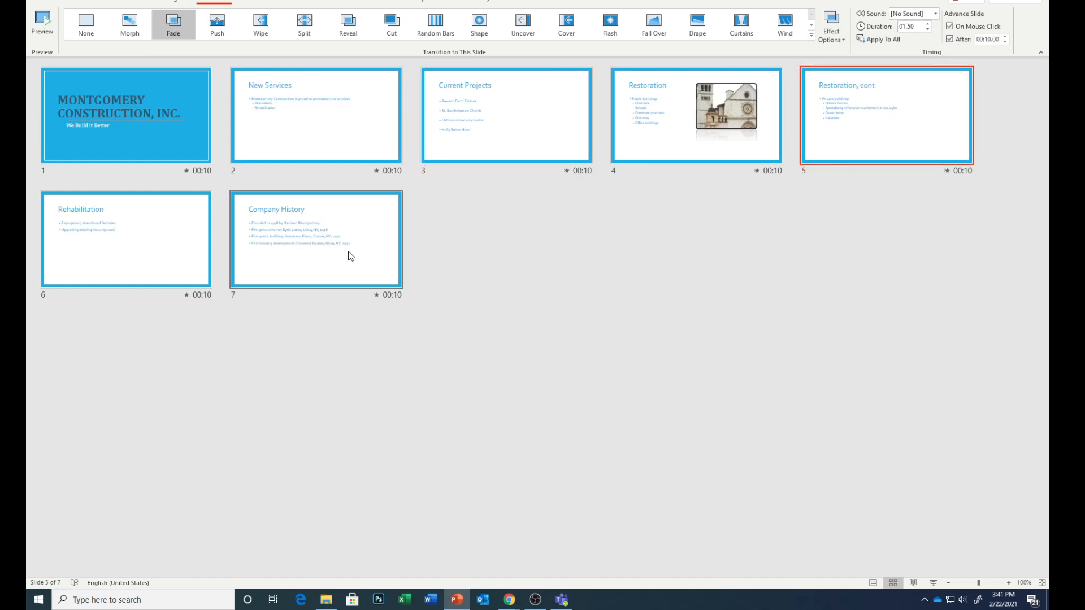
pyautogui.click(308, 249)
pyautogui.click(186, 246)
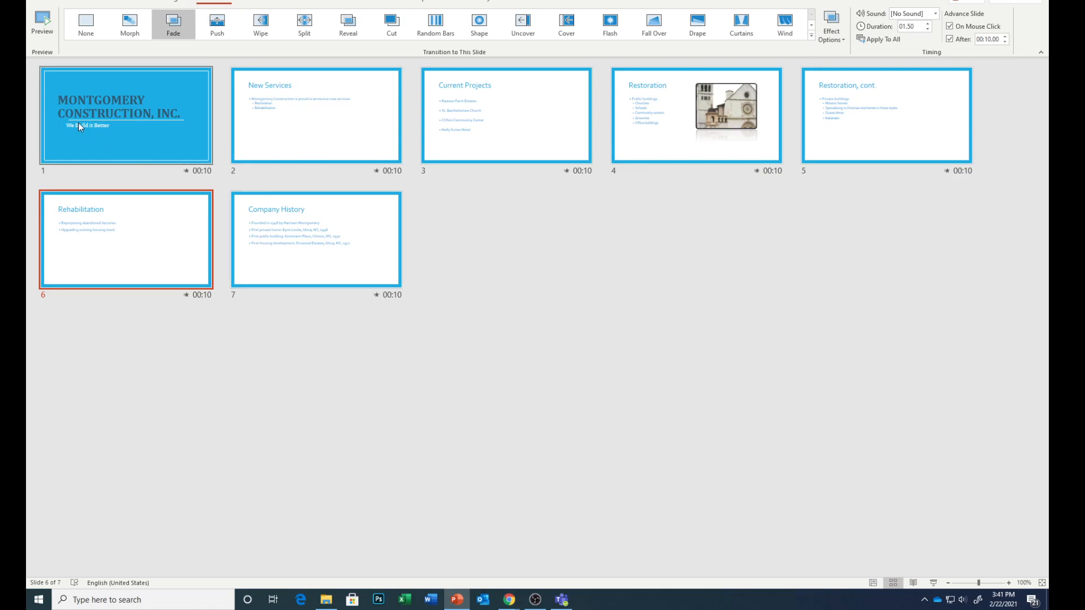
pyautogui.click(873, 583)
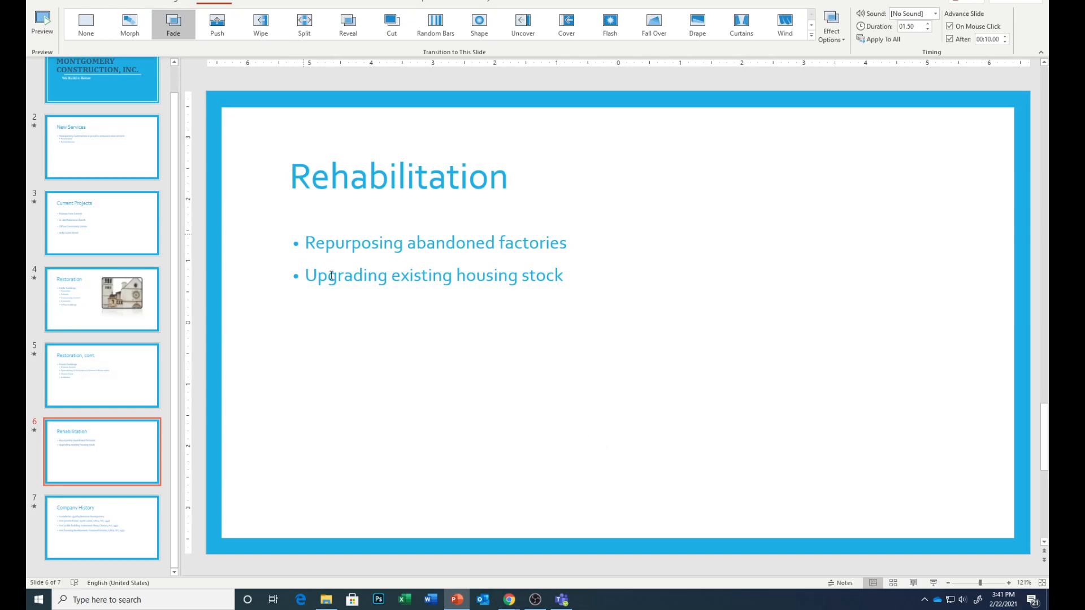
pyautogui.click(117, 81)
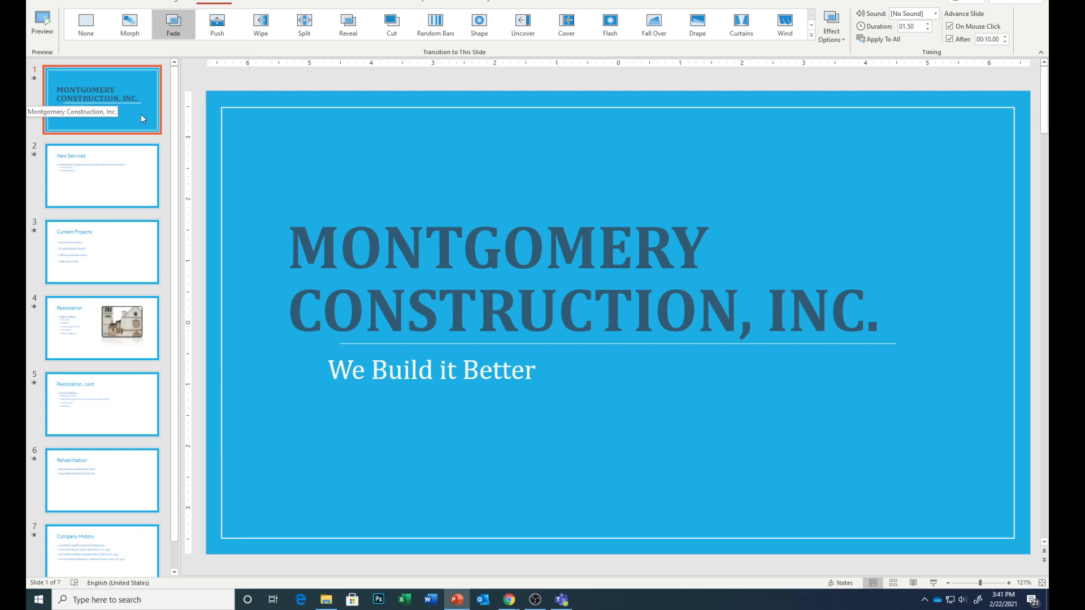
# Add an automatically updating date, slide numbers and the footer "Montgomery Construction" to all slides except the title slide.
pyautogui.click(106, 4)
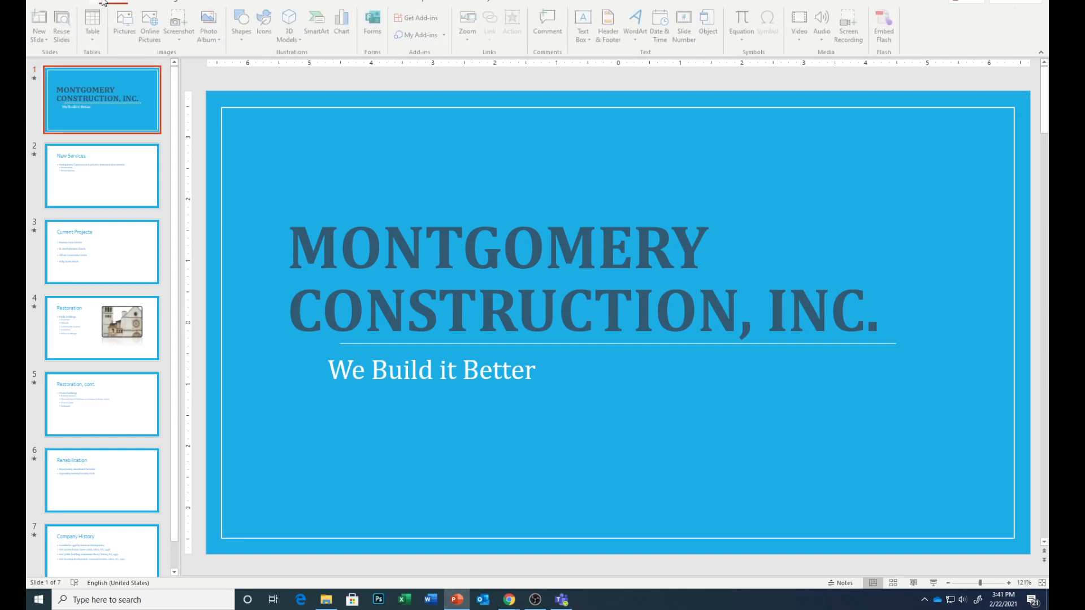
pyautogui.click(611, 31)
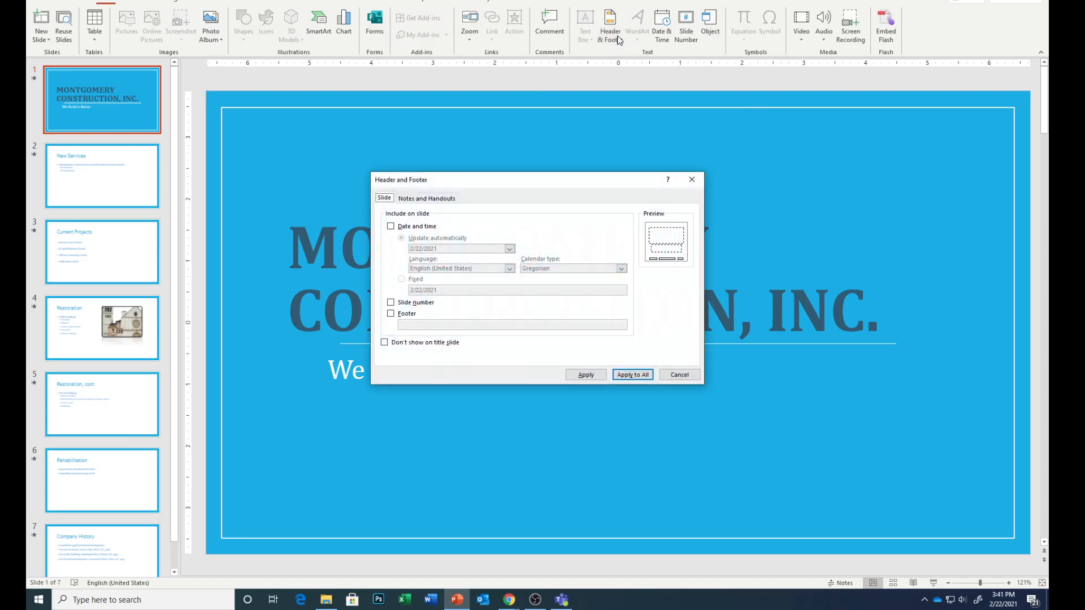
pyautogui.press('Tab')
pyautogui.click(391, 227)
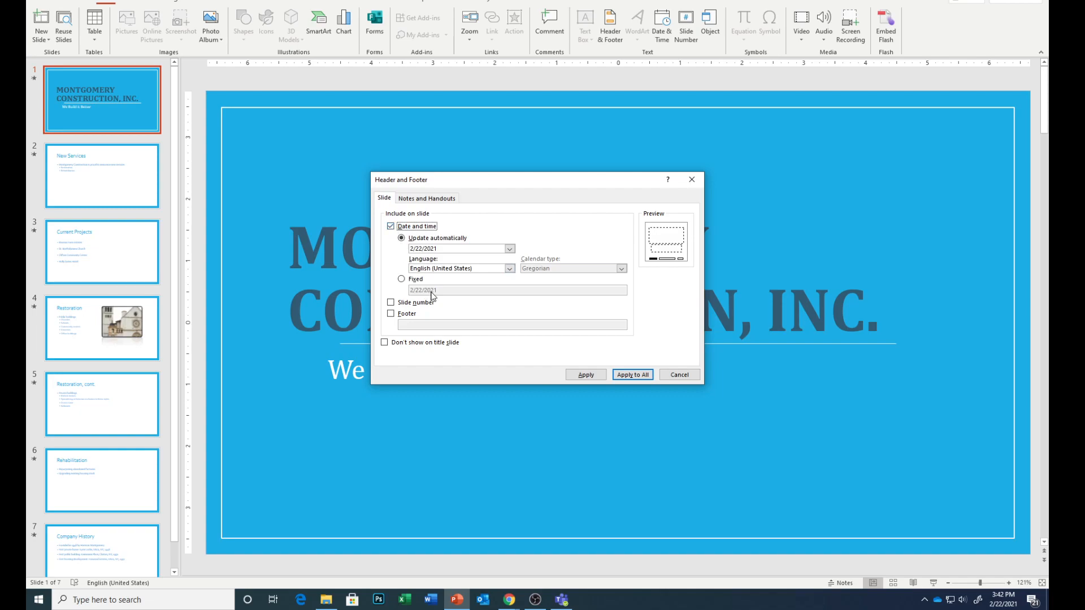
pyautogui.click(391, 302)
pyautogui.click(390, 313)
pyautogui.click(418, 325)
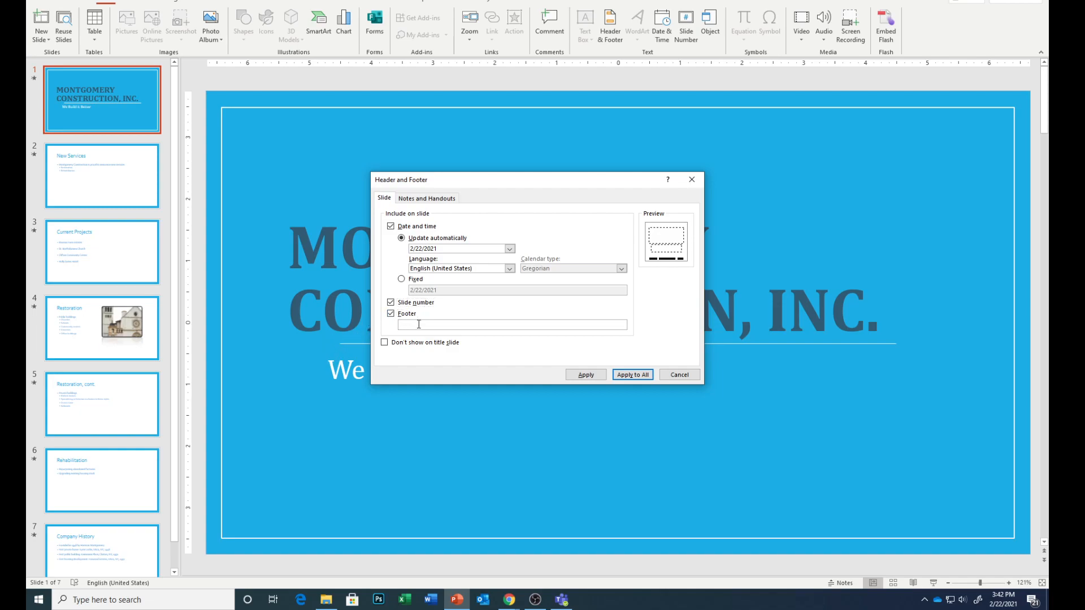
pyautogui.write('Montgomery Construction')
pyautogui.click(385, 343)
pyautogui.click(632, 375)
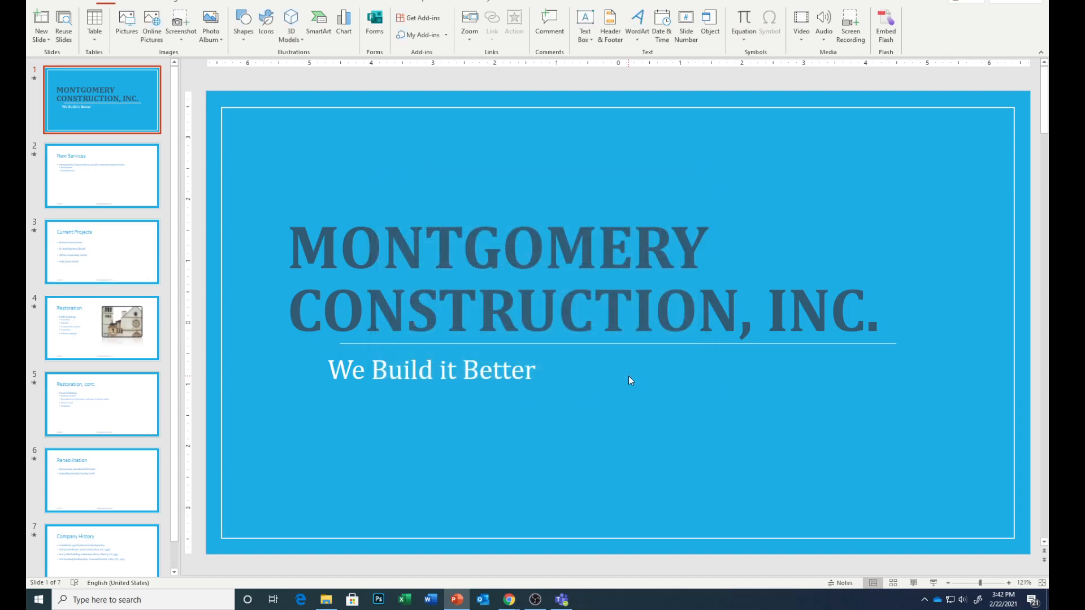
# Check the date, footer and slide number on the New Services and Current Projects slides.
pyautogui.click(104, 195)
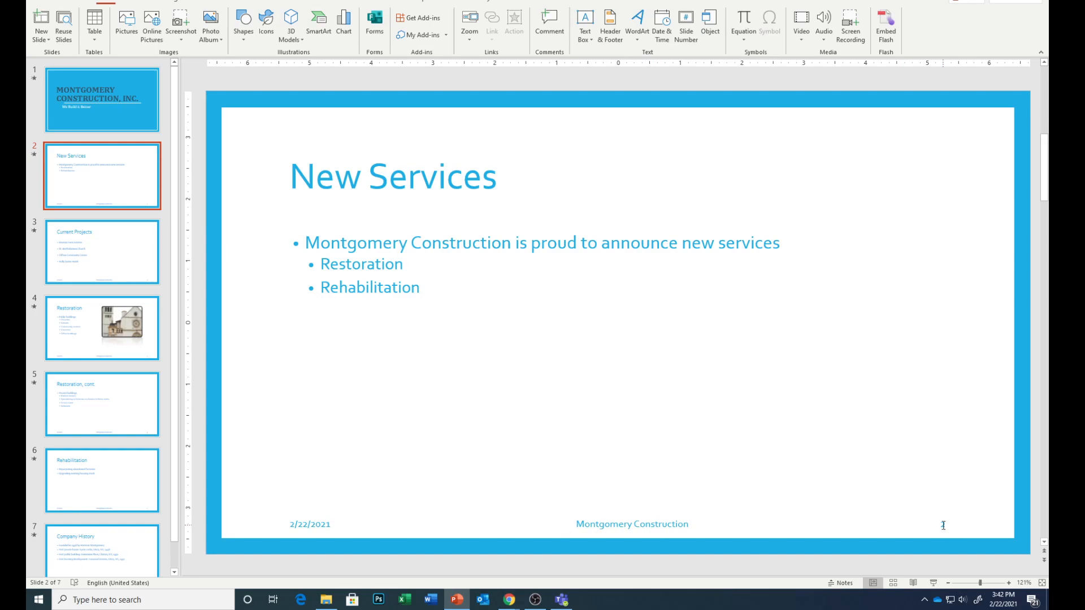
pyautogui.click(102, 254)
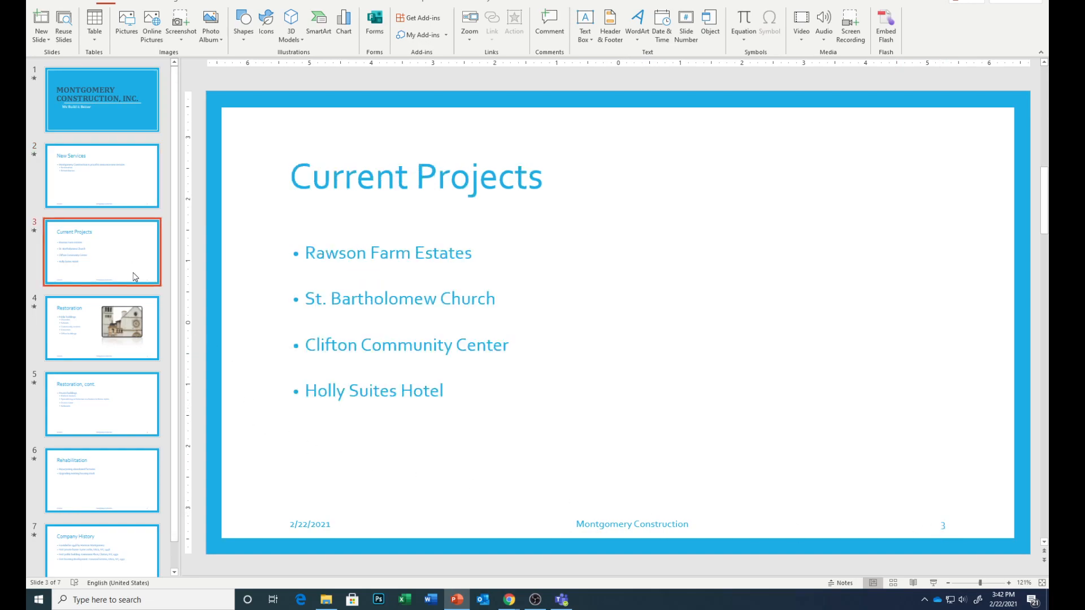
pyautogui.click(109, 196)
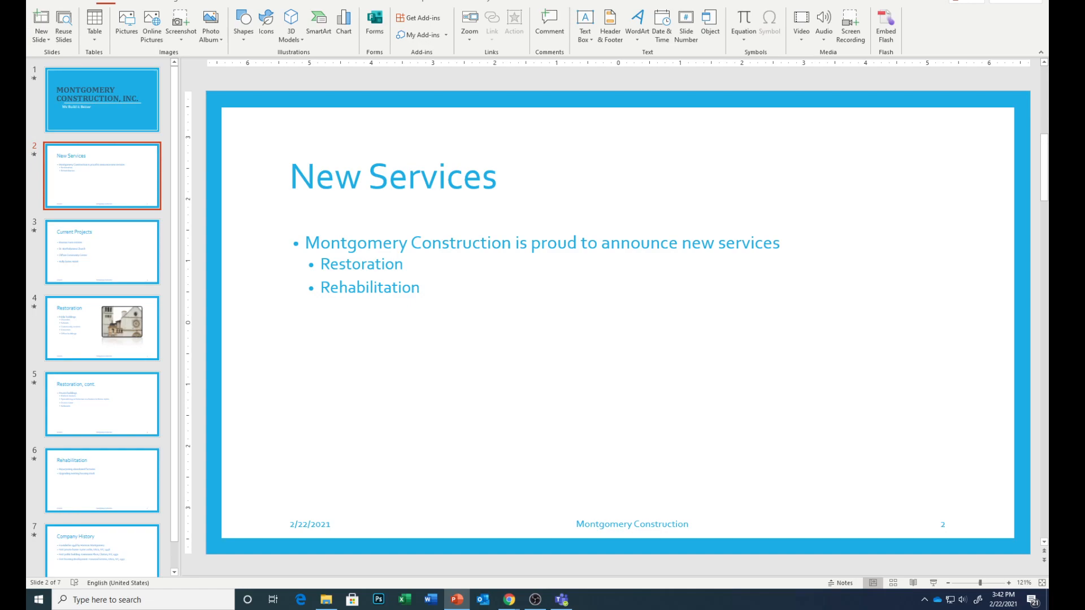
# Run the slide show from the title slide through all seven slides, and exit back to the title slide.
pyautogui.click(151, 88)
pyautogui.click(315, 2)
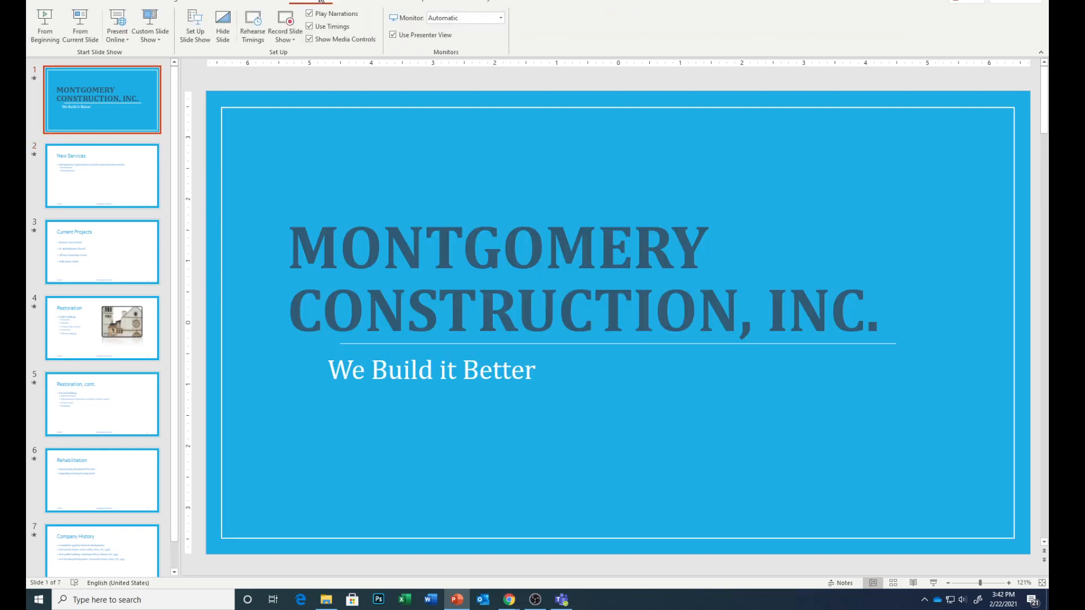
pyautogui.click(45, 16)
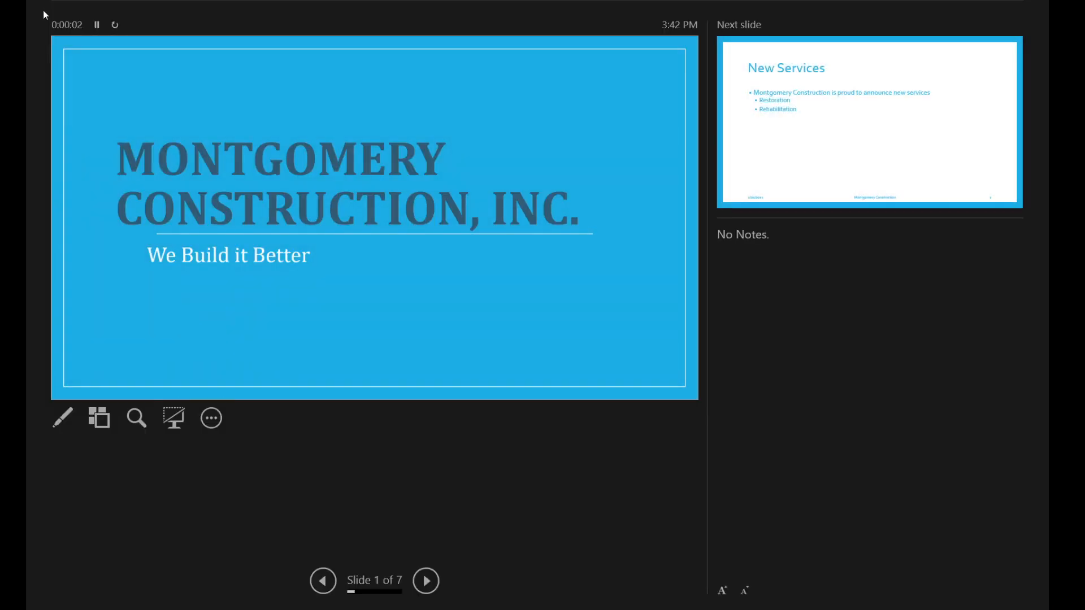
pyautogui.press('Right')
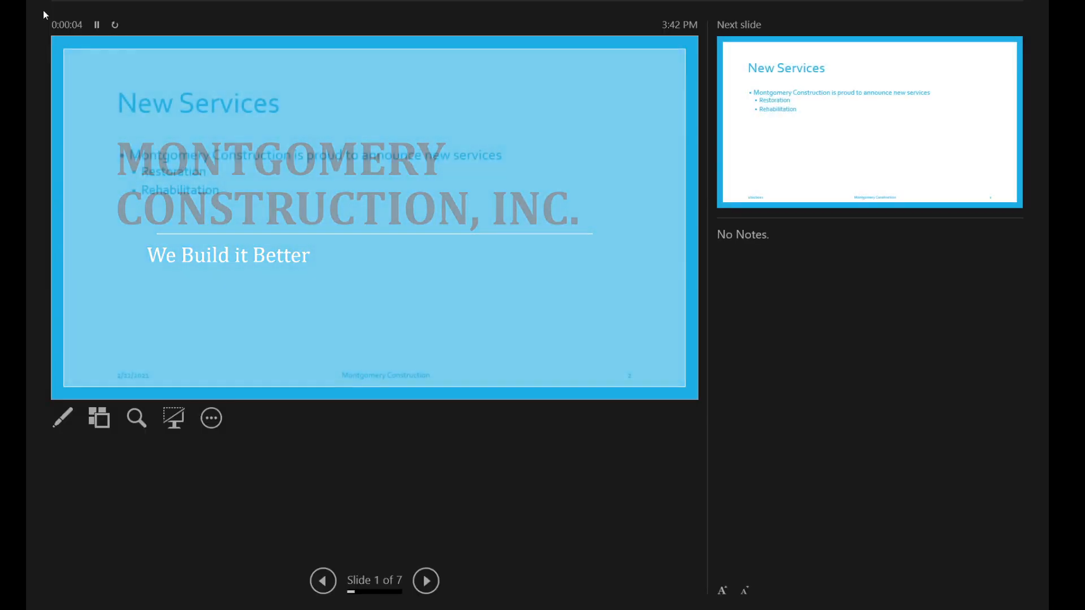
pyautogui.press('Right')
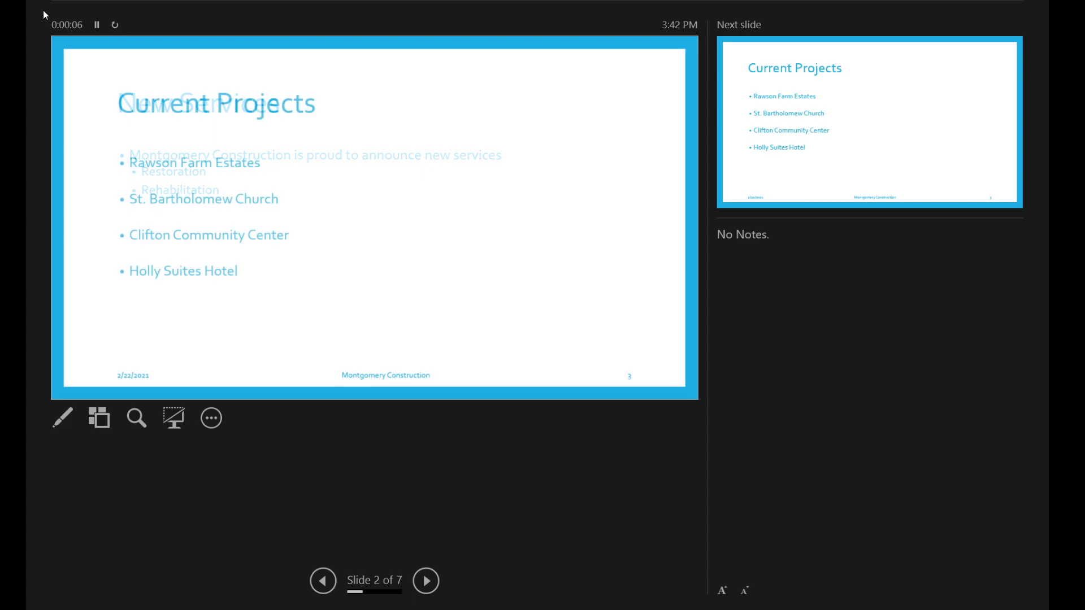
pyautogui.press('Right')
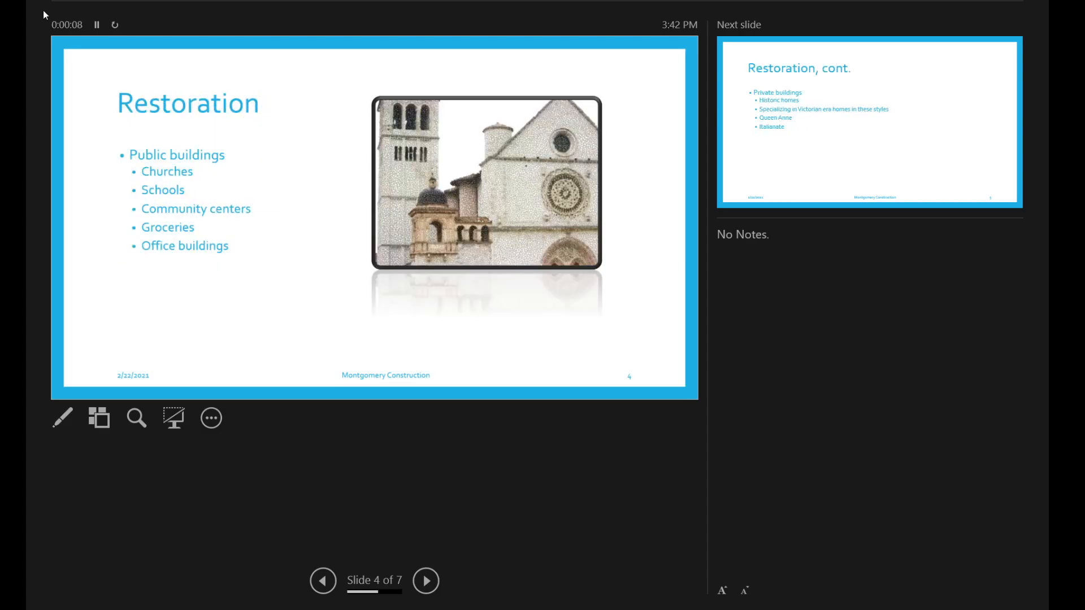
pyautogui.press('Right')
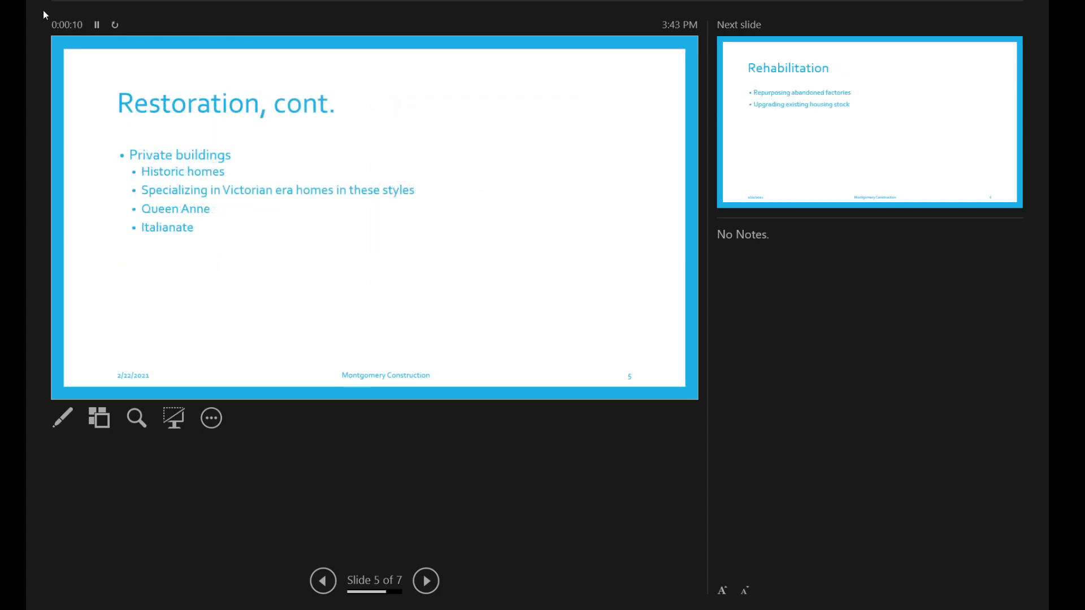
pyautogui.press('Right')
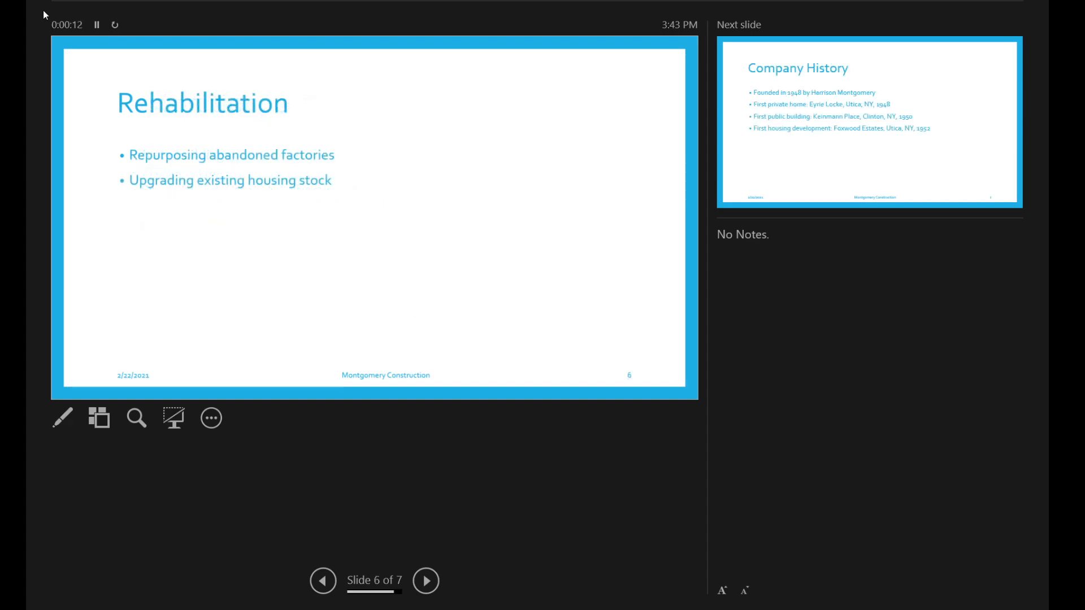
pyautogui.press('Right')
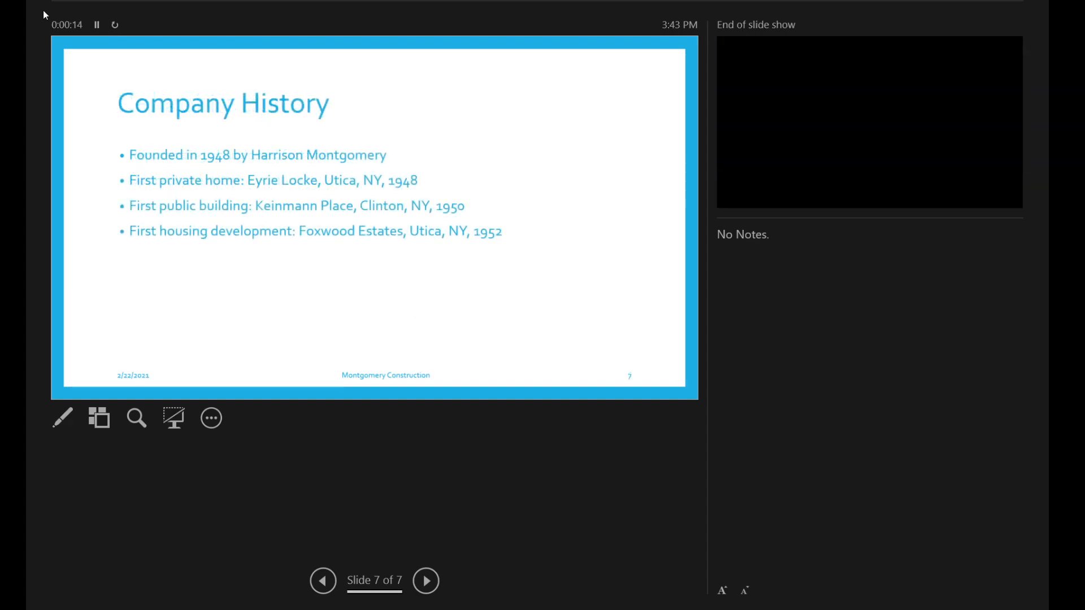
pyautogui.press('Right')
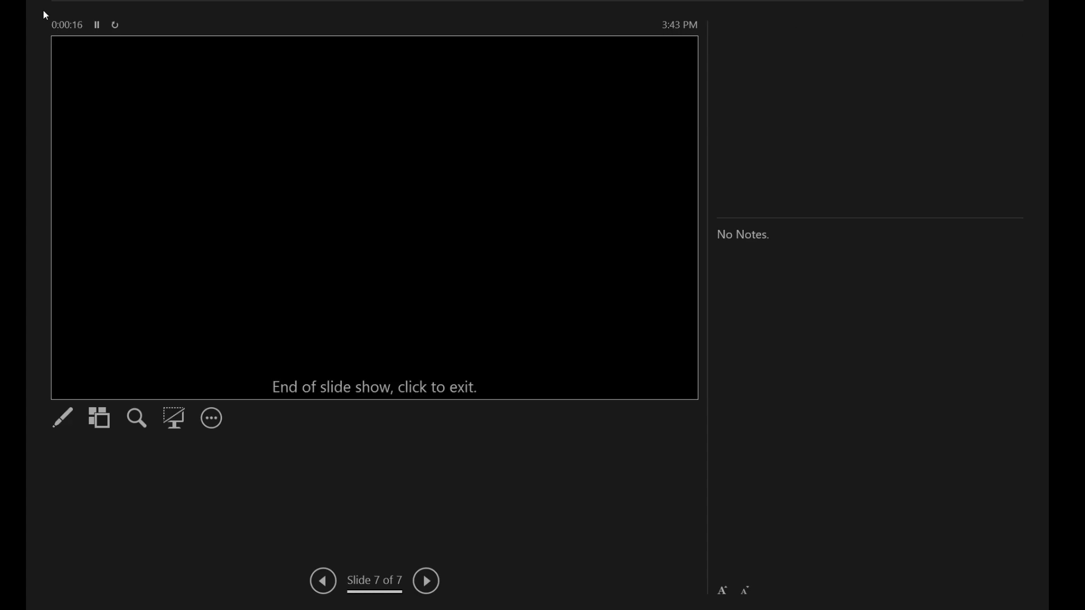
pyautogui.press('Right')
pyautogui.click(158, 90)
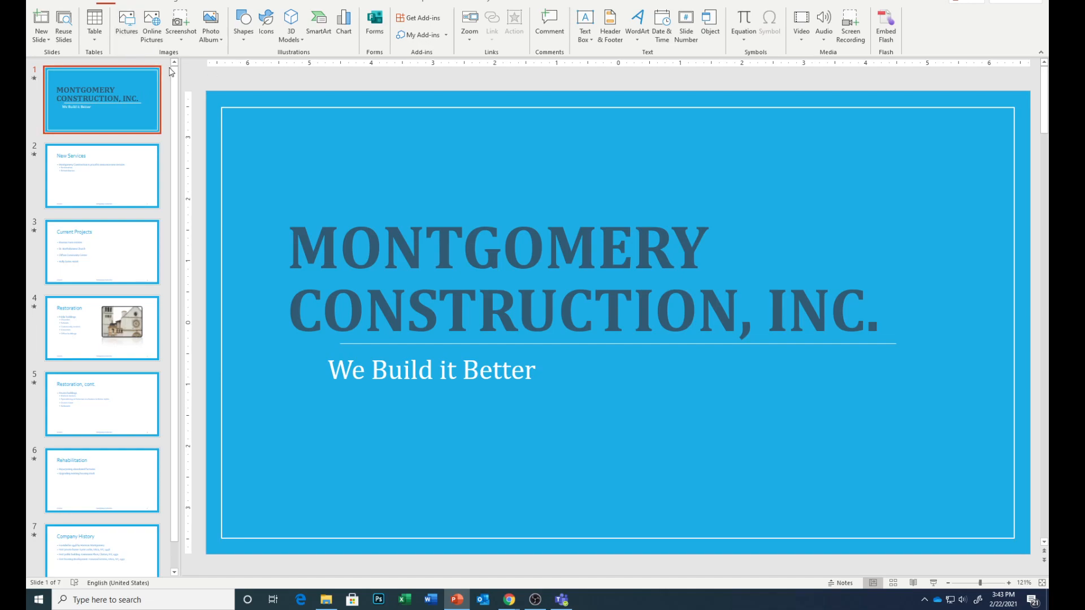
# Set the presentation's Title property to "Montgomery Construction Presentation".
pyautogui.click(49, 3)
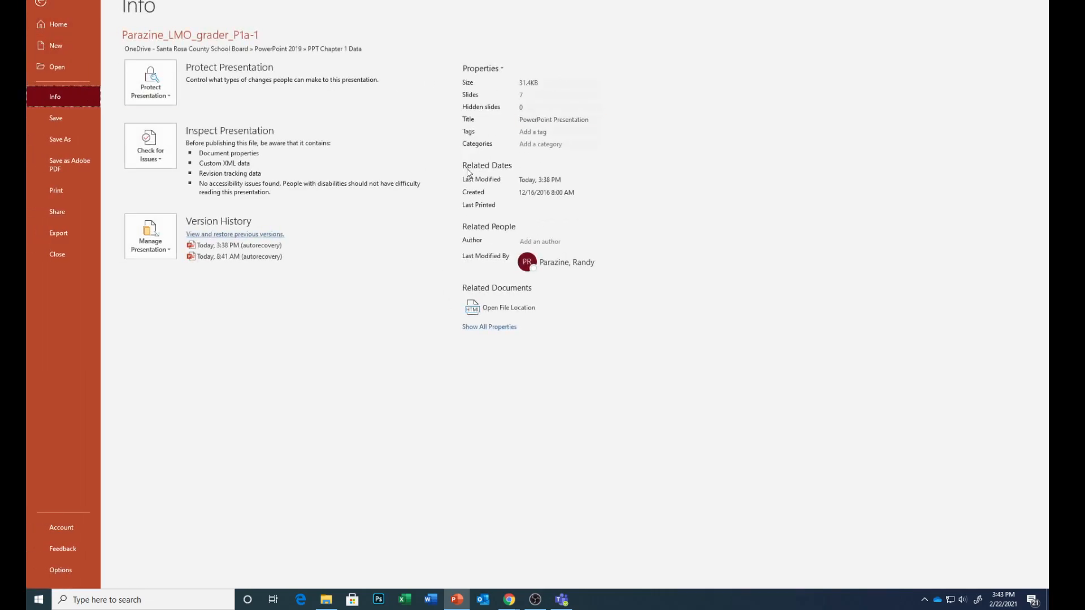
pyautogui.click(552, 120)
pyautogui.tripleClick(551, 120)
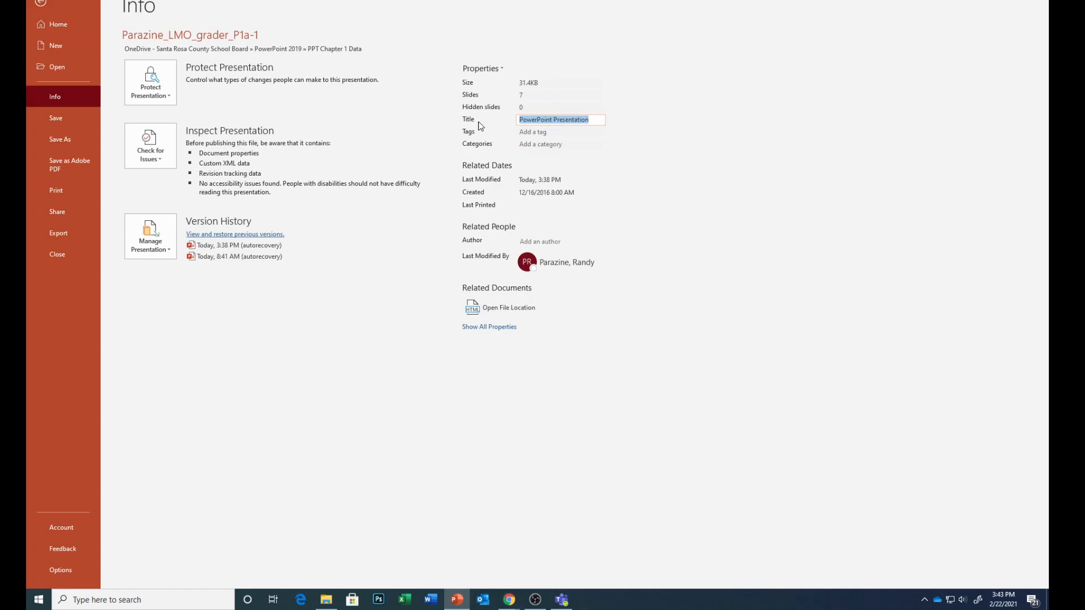
pyautogui.write('Montgomery Construction')
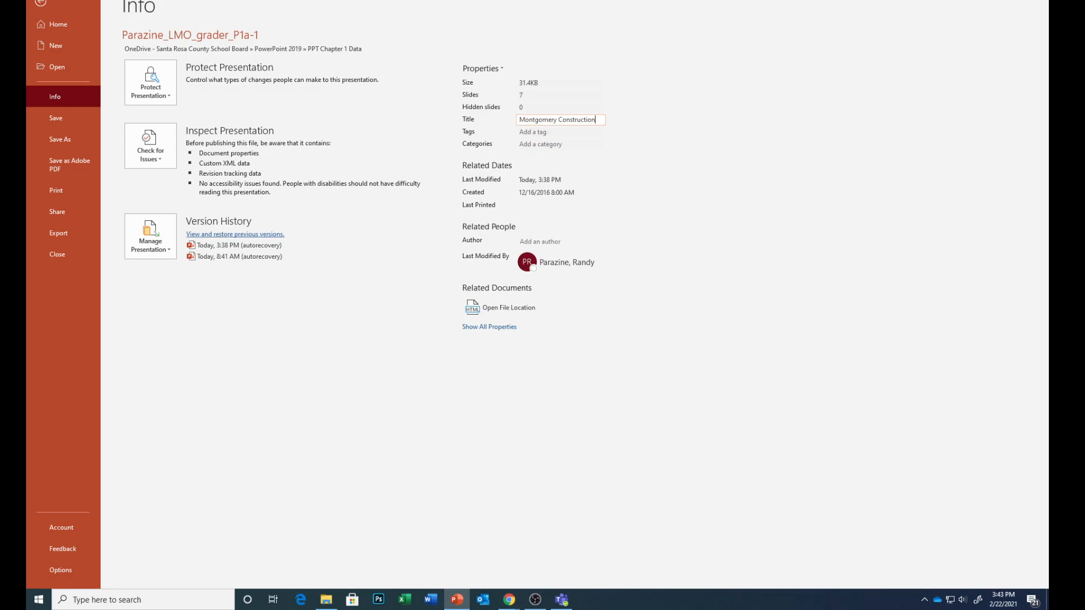
pyautogui.write(' Presentation')
# Enter "services, projects, restoration" as the presentation's tags in the document properties.
pyautogui.click(528, 133)
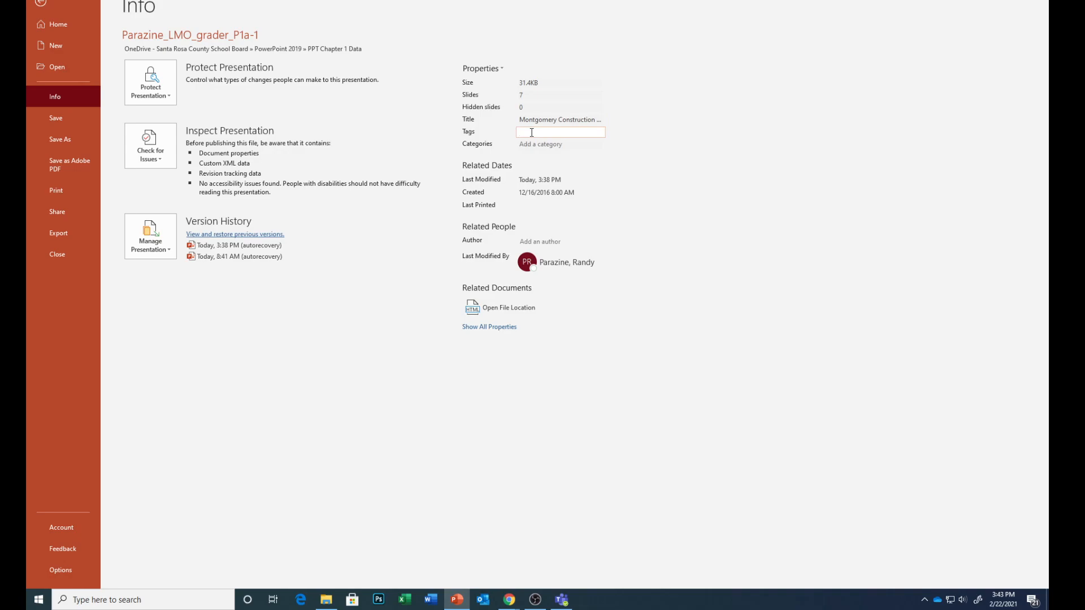
pyautogui.write('services, pro')
pyautogui.write('jects, restoration')
pyautogui.hotkey('ctrl', 'a')
pyautogui.click(547, 144)
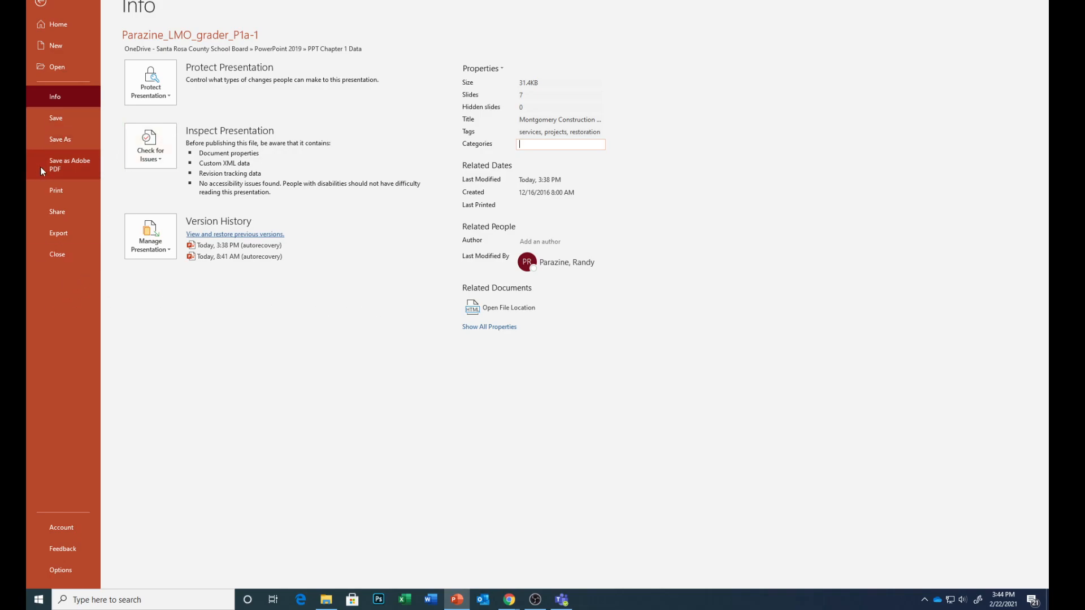
# Set the print layout to 9 Slides Horizontal handouts.
pyautogui.click(54, 191)
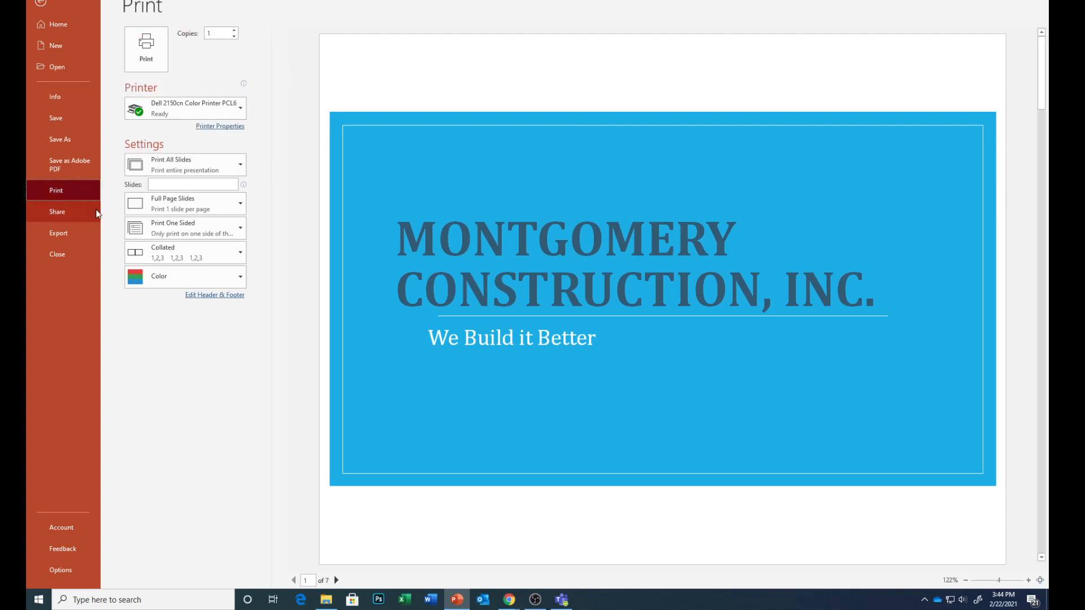
pyautogui.click(184, 209)
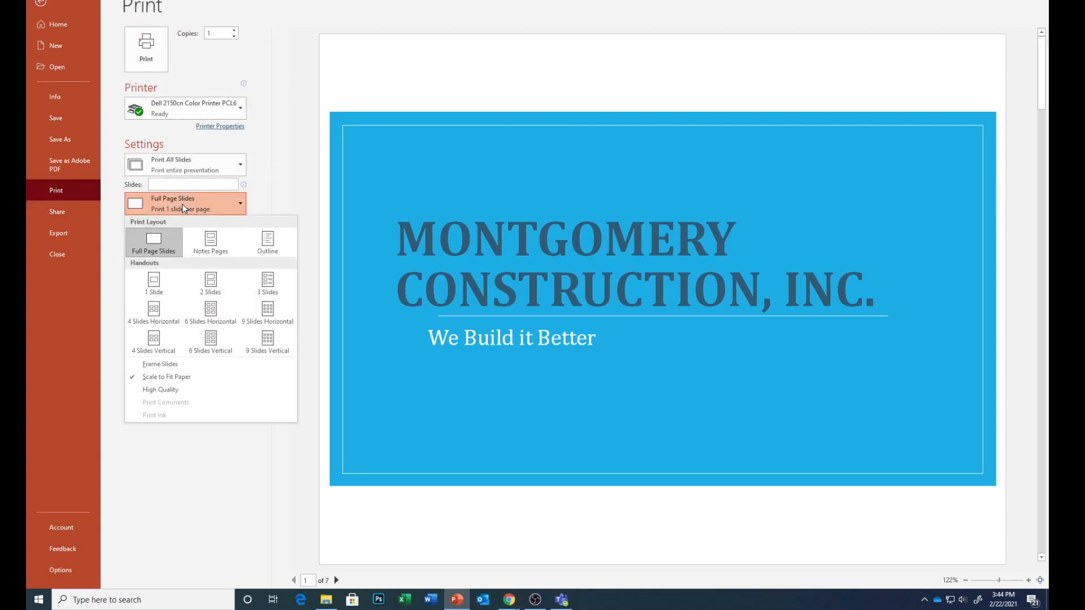
pyautogui.click(268, 310)
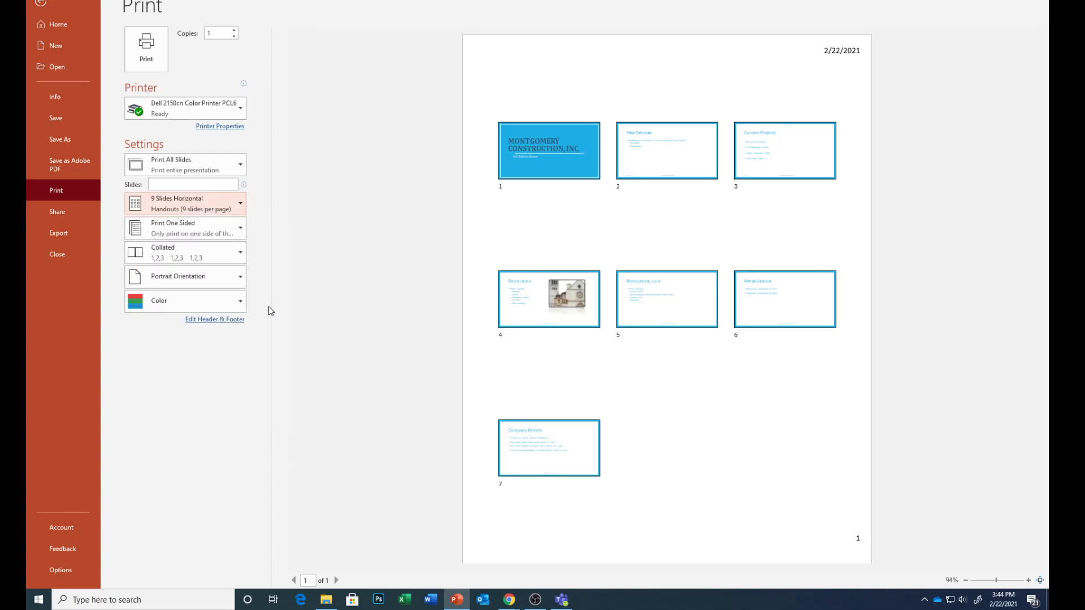